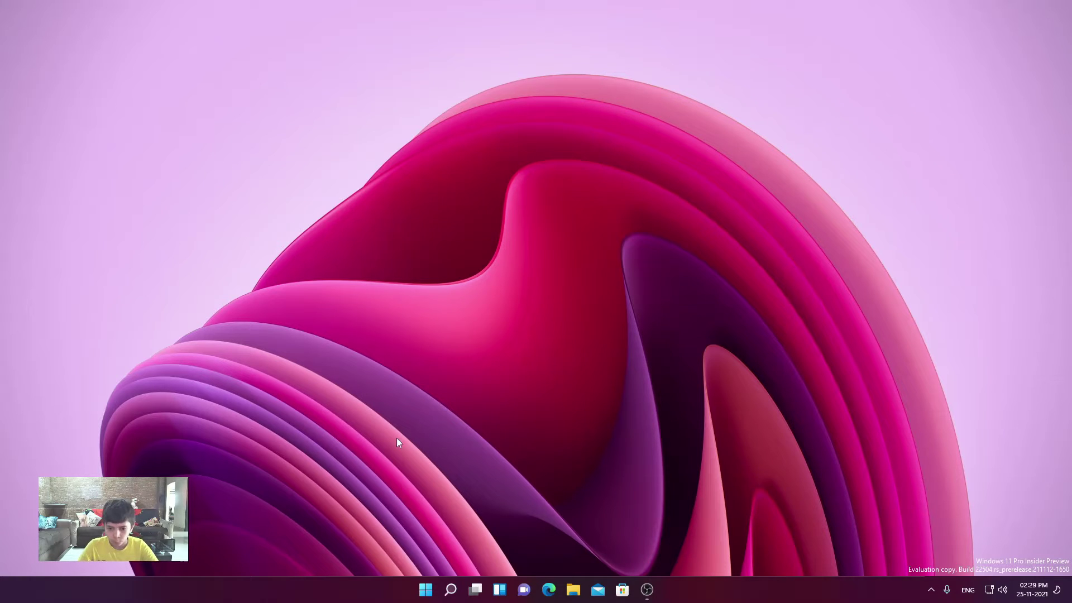
# - Launch Google Chrome from taskbar search and open it with the chosen profile
pyautogui.click(425, 589)
pyautogui.click(451, 590)
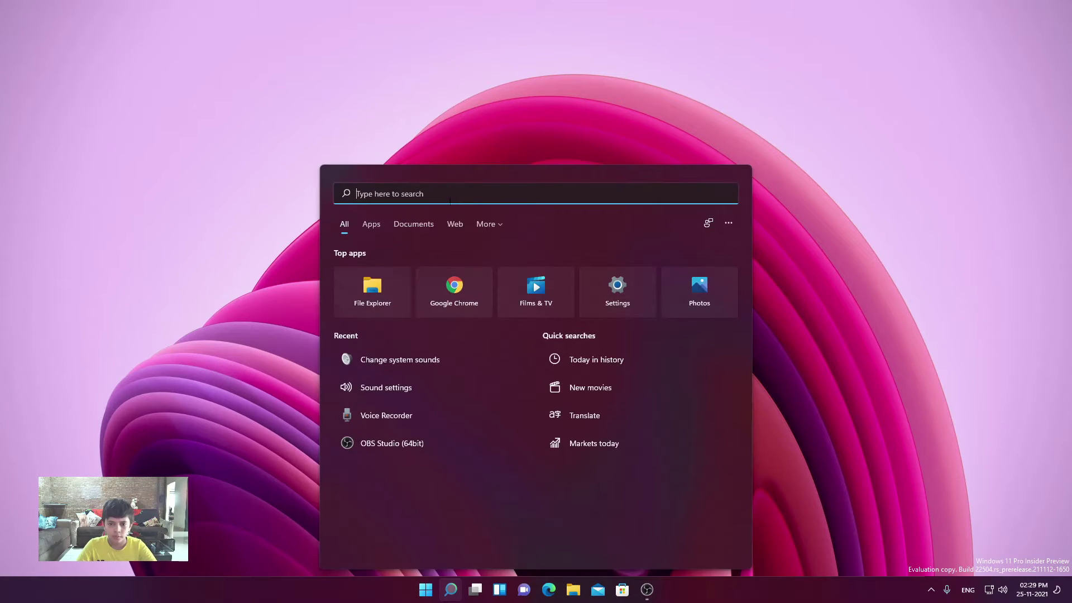
pyautogui.click(455, 277)
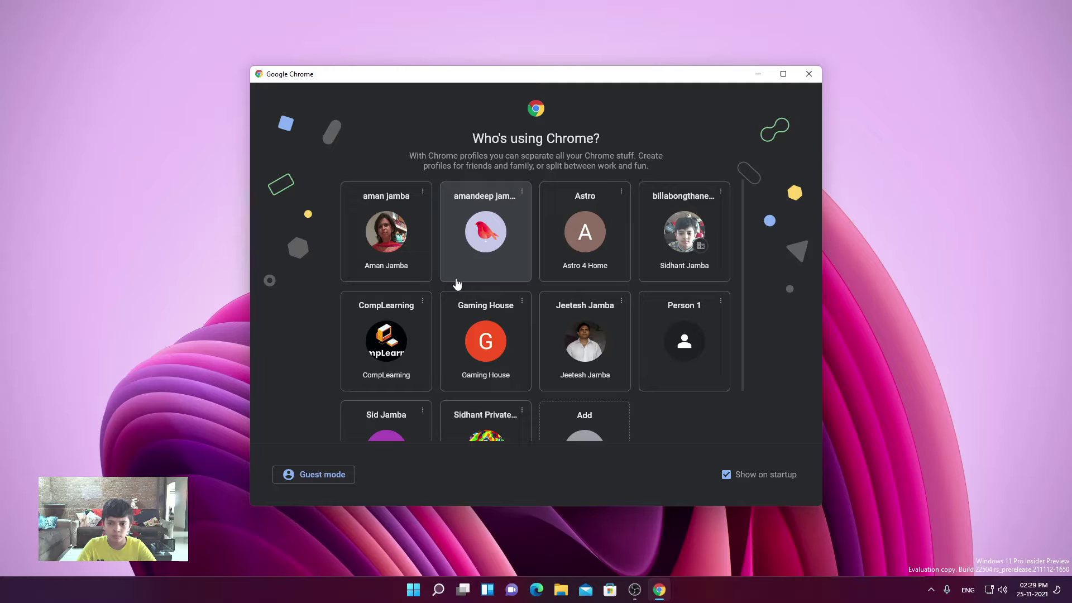
pyautogui.click(685, 230)
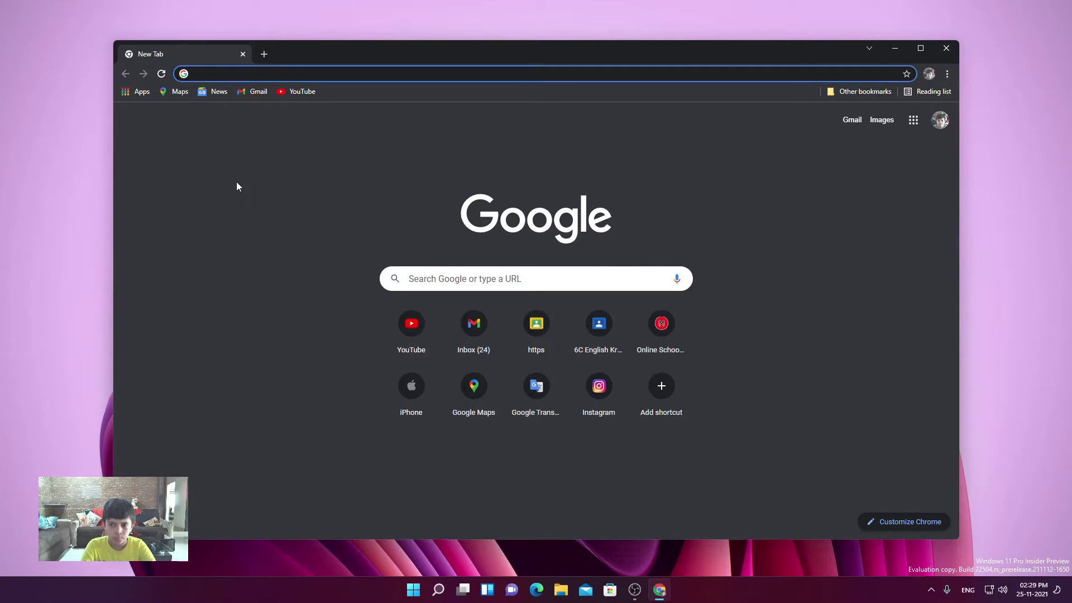
# - Open Chrome Settings from the three-dot main menu
pyautogui.click(946, 75)
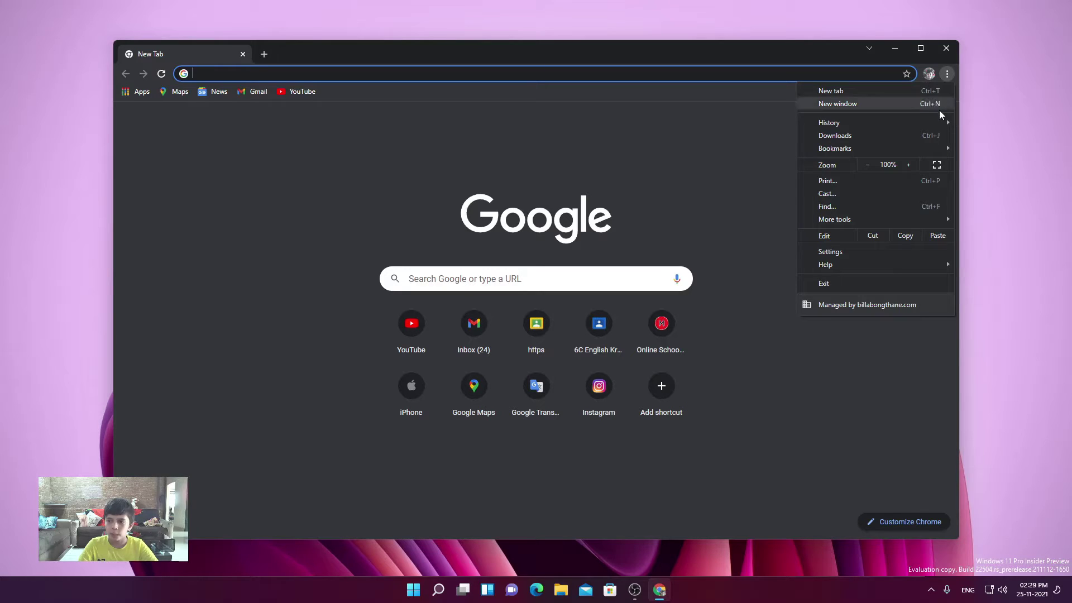
pyautogui.click(811, 249)
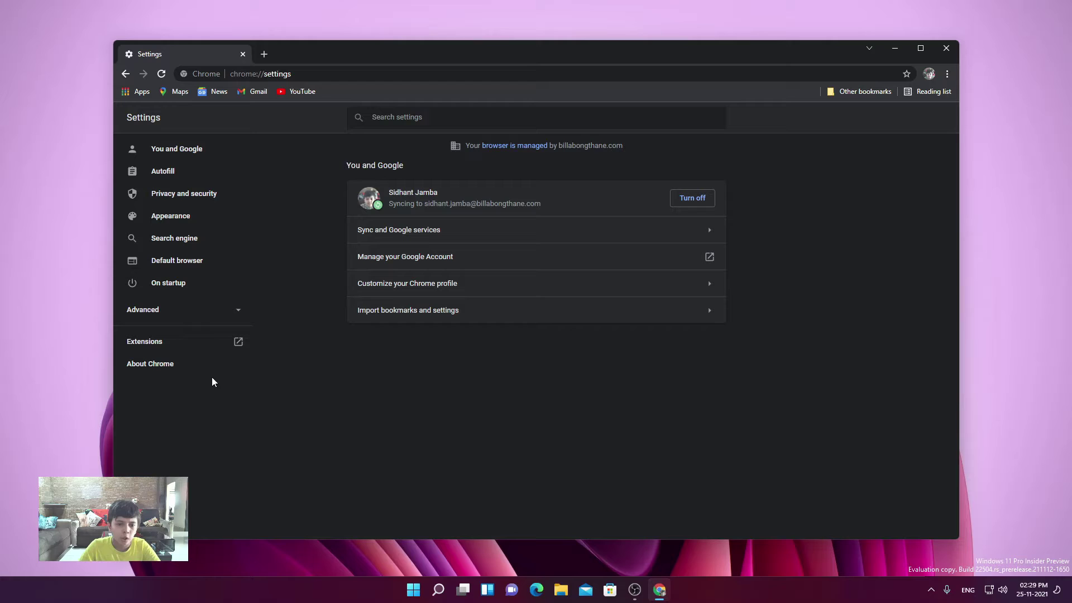
# - Open About Chrome to confirm Chrome is up to date at version 96.0.4664.45
pyautogui.click(146, 365)
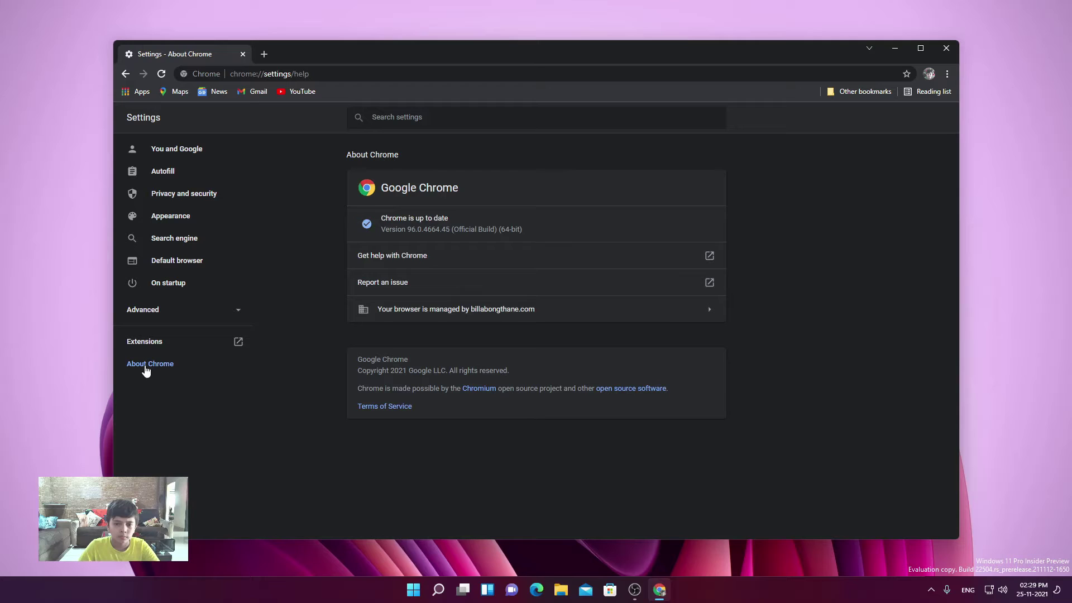